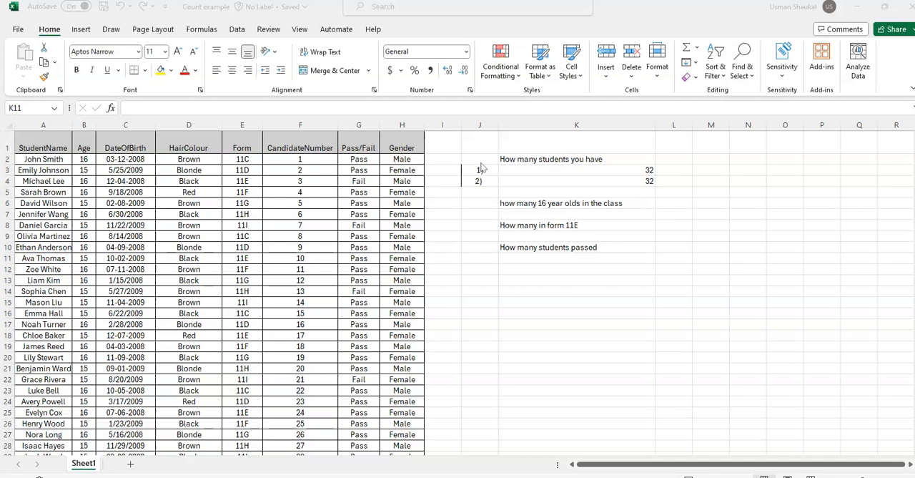
# - Clear the existing results in cells K3 and K4 under the number-of-students question
pyautogui.click(649, 169)
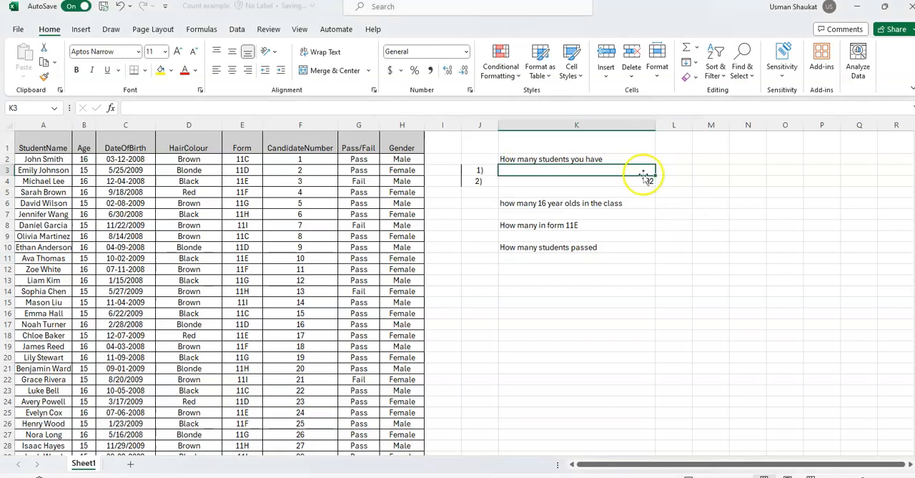
pyautogui.click(644, 179)
pyautogui.press('Delete')
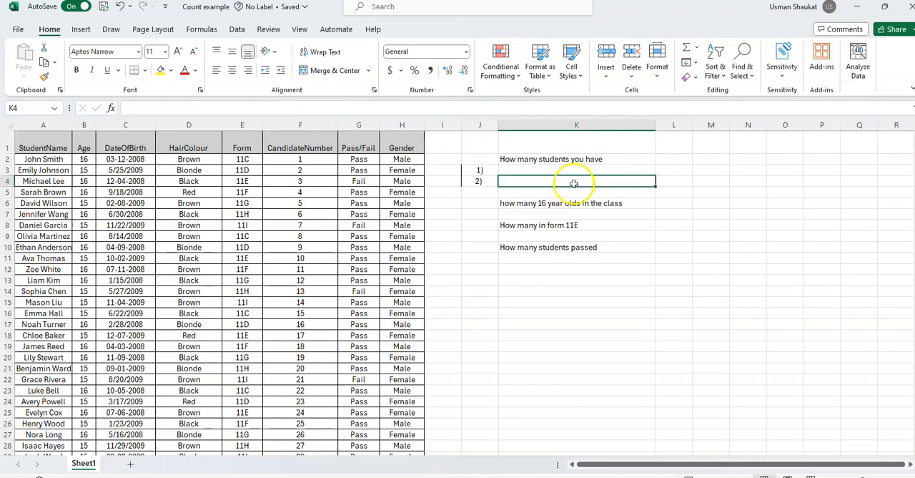
# - Enter the formula =COUNT(B2:B33) in K3 to count the students from the Age column
pyautogui.click(524, 172)
pyautogui.doubleClick(524, 172)
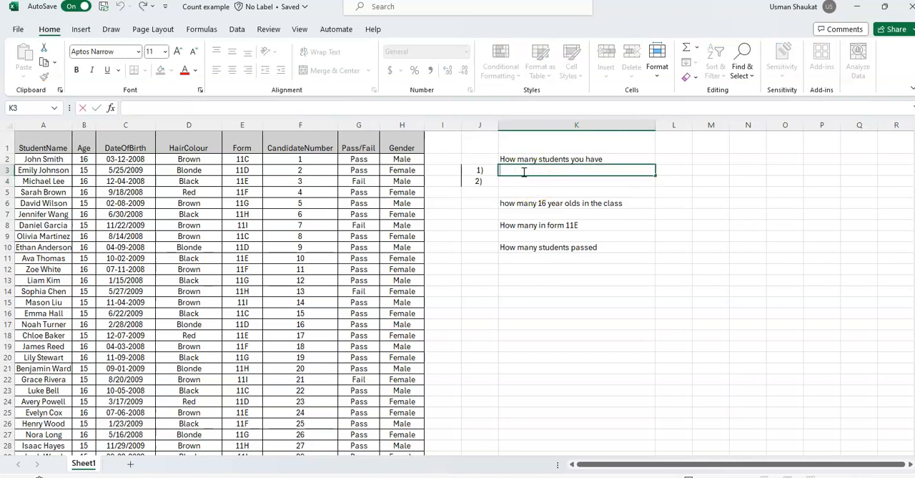
pyautogui.write('=count')
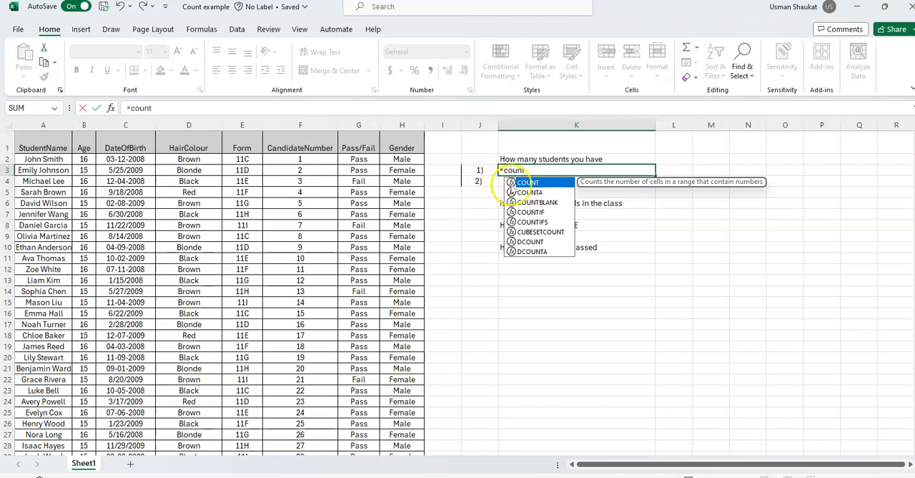
pyautogui.doubleClick(533, 182)
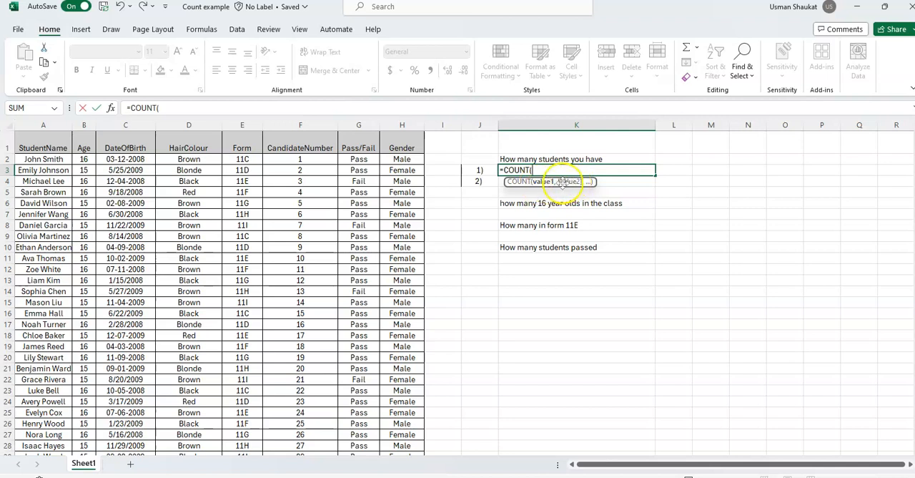
pyautogui.moveTo(84, 159); pyautogui.dragTo(83, 439)
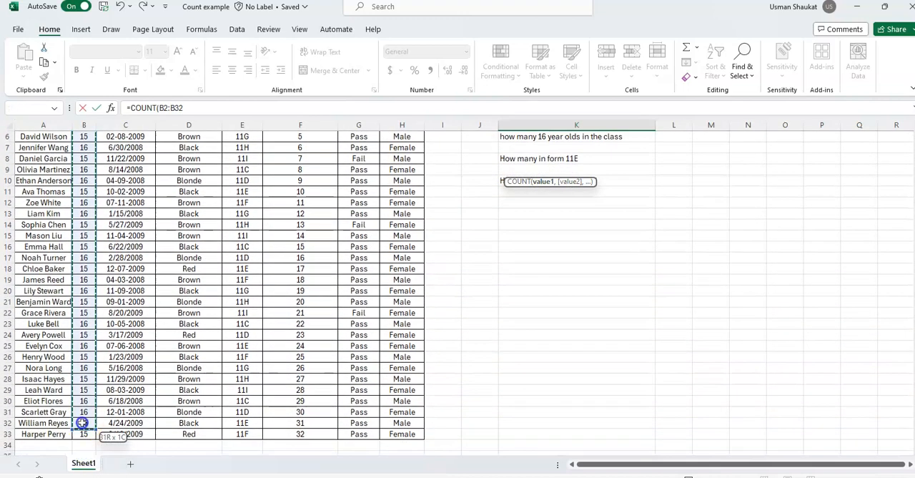
pyautogui.scroll(2, 557, 214)
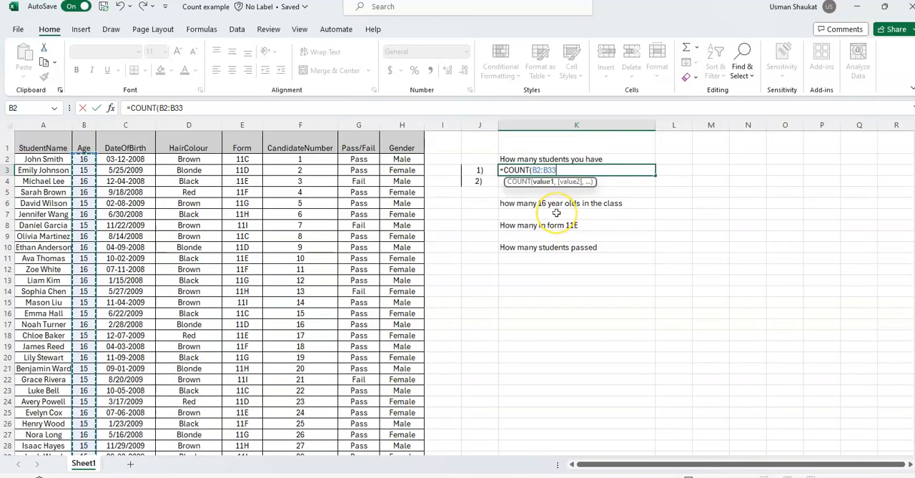
pyautogui.write(')')
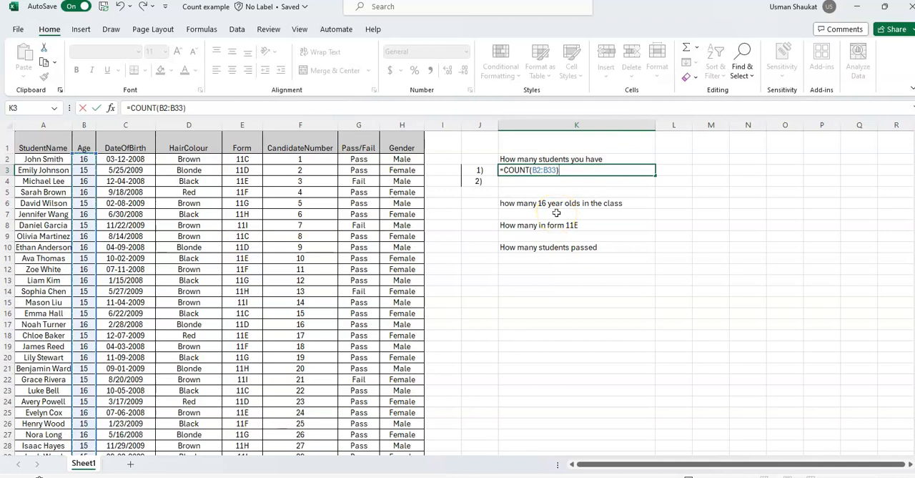
pyautogui.press('Return')
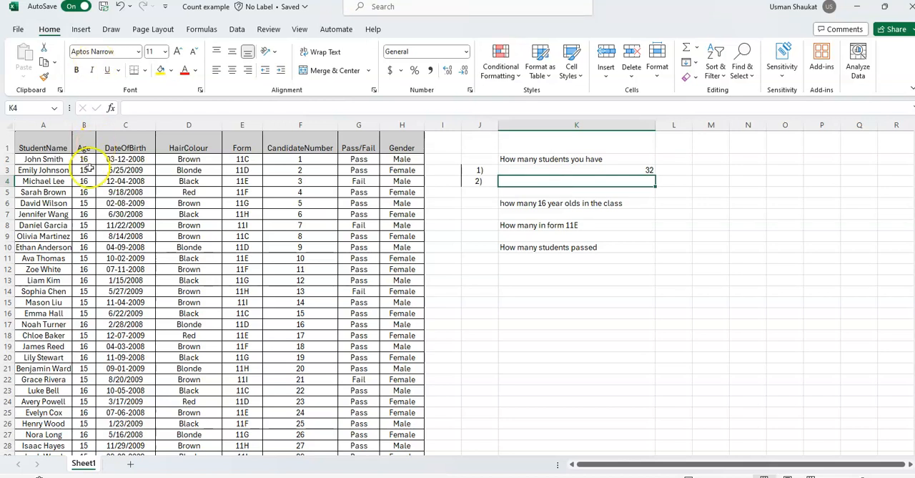
# - Check the last row of the student table and enter =COUNT(A2:A33) in K4 using the StudentName column
pyautogui.scroll(-3, 84, 214)
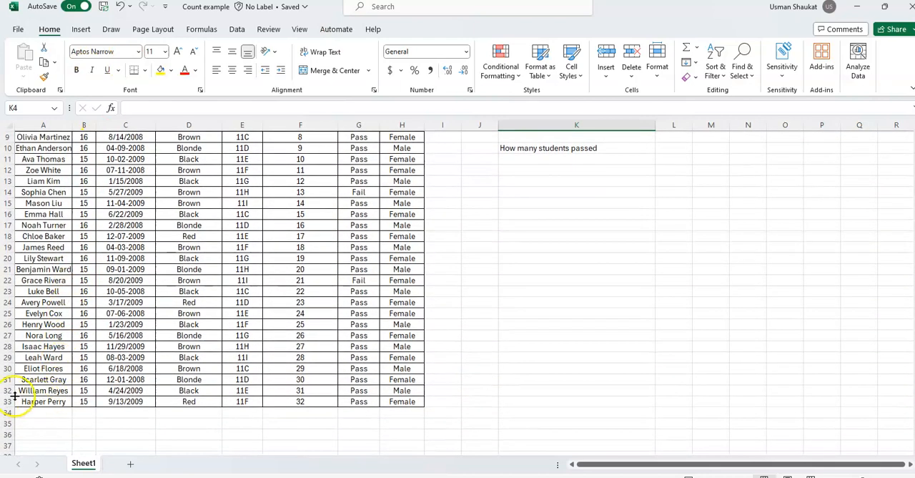
pyautogui.scroll(3, 103, 324)
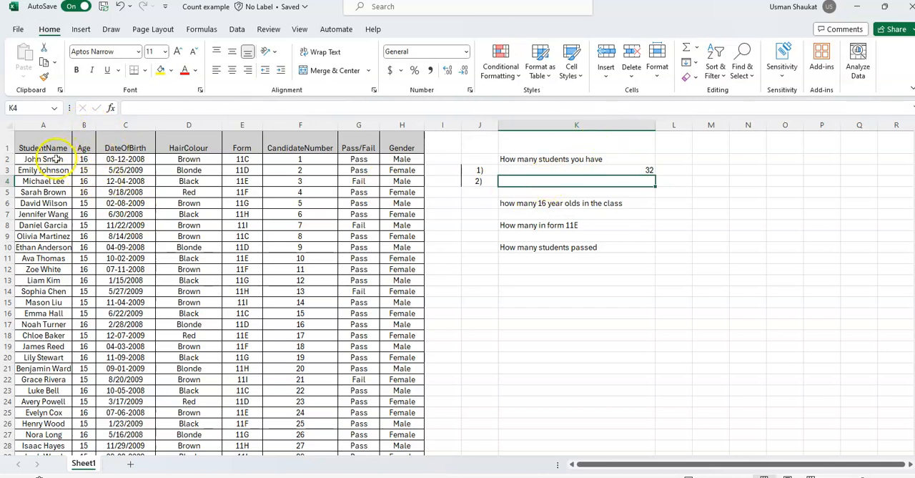
pyautogui.write('=coun')
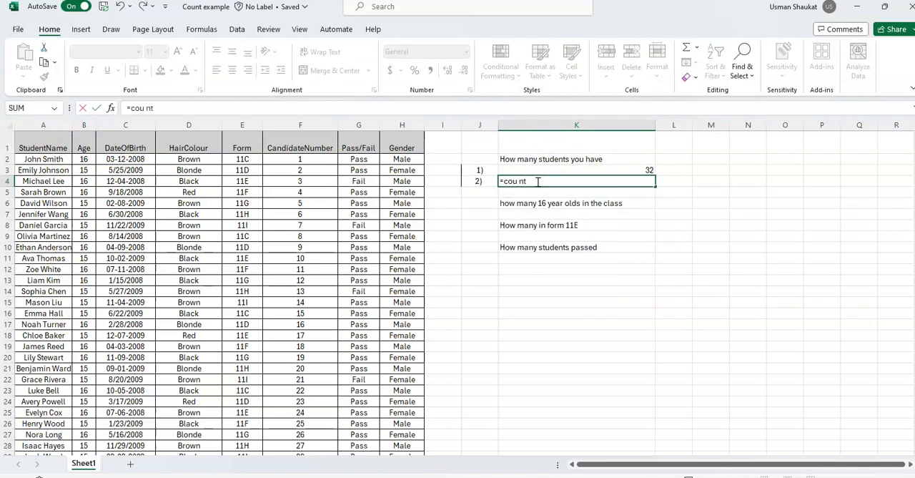
pyautogui.press('BackSpace')
pyautogui.write('nt')
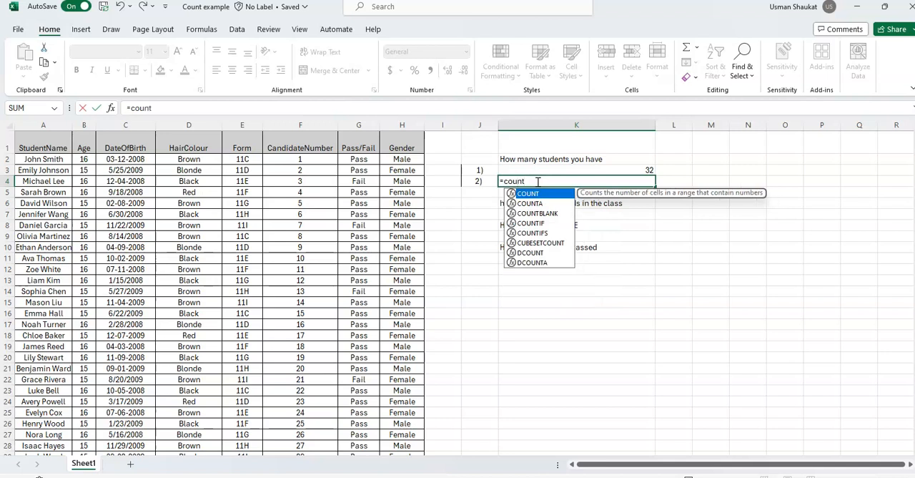
pyautogui.doubleClick(528, 193)
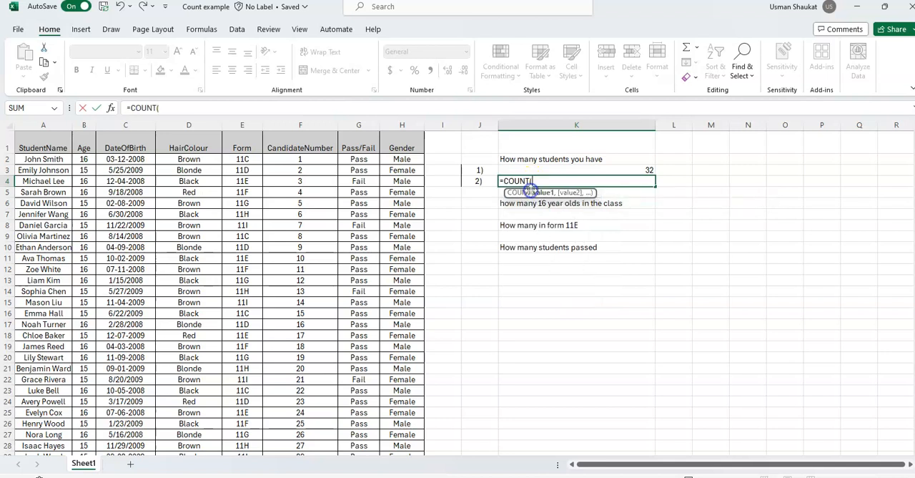
pyautogui.moveTo(43, 159); pyautogui.dragTo(43, 436)
pyautogui.scroll(2, 387, 283)
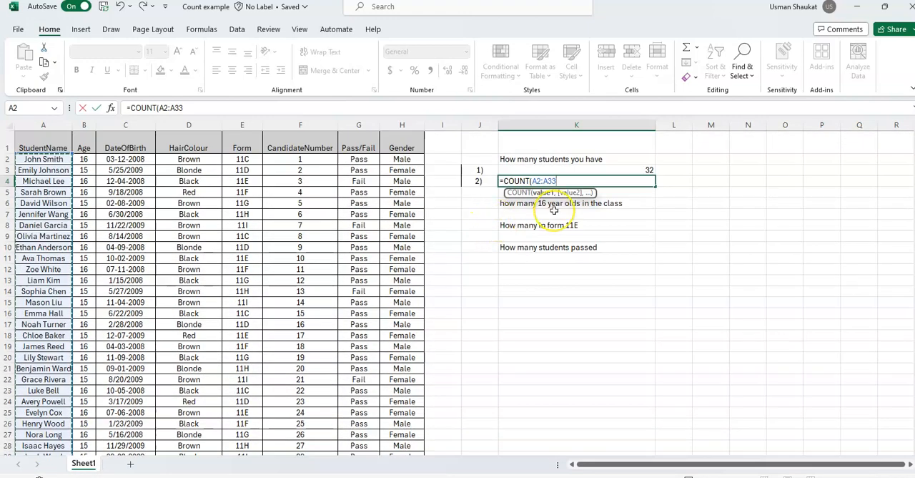
pyautogui.write(')')
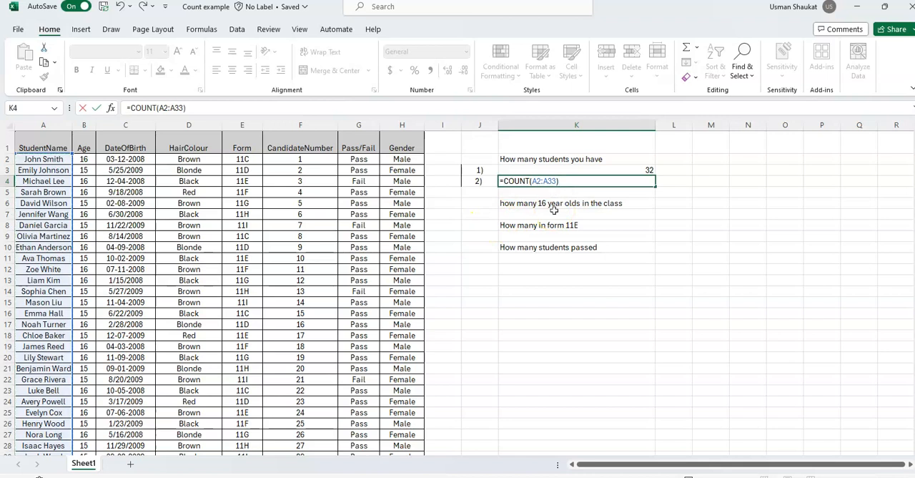
pyautogui.press('Return')
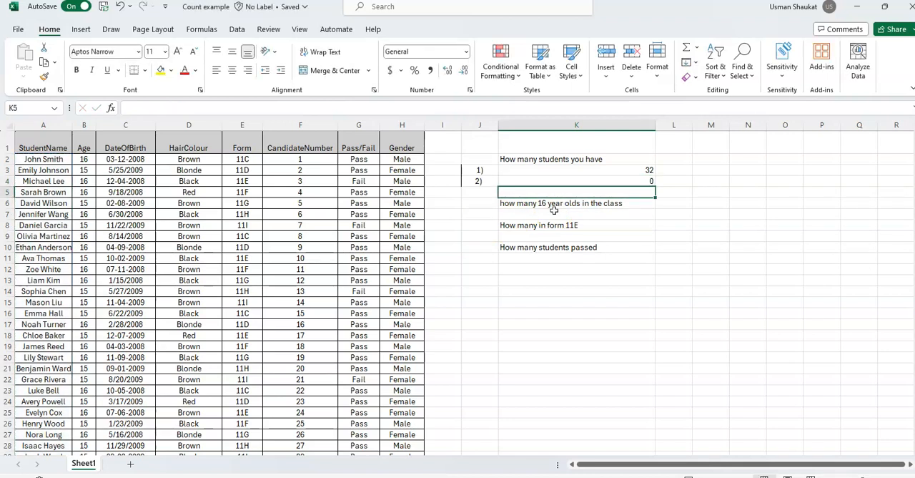
# - Compare the formulas in K3 and K4, and change the K4 formula to =COUNTA(A2:A33)
pyautogui.click(585, 171)
pyautogui.click(579, 181)
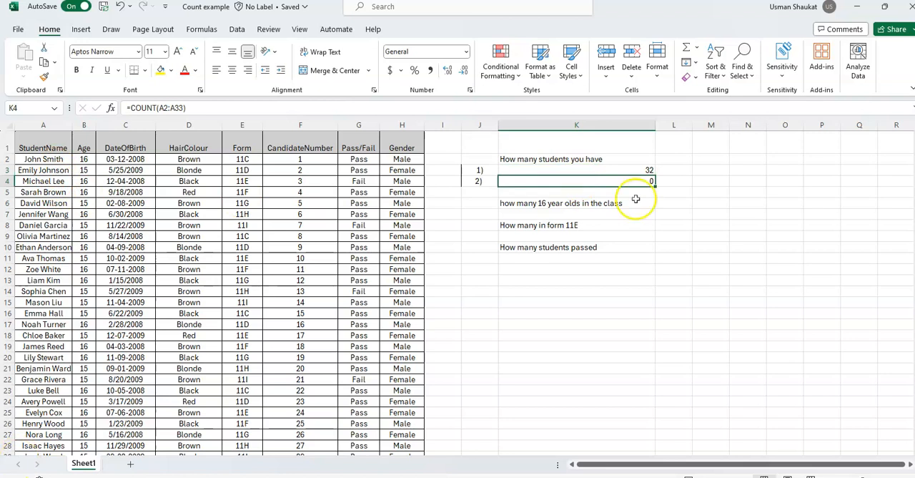
pyautogui.click(630, 170)
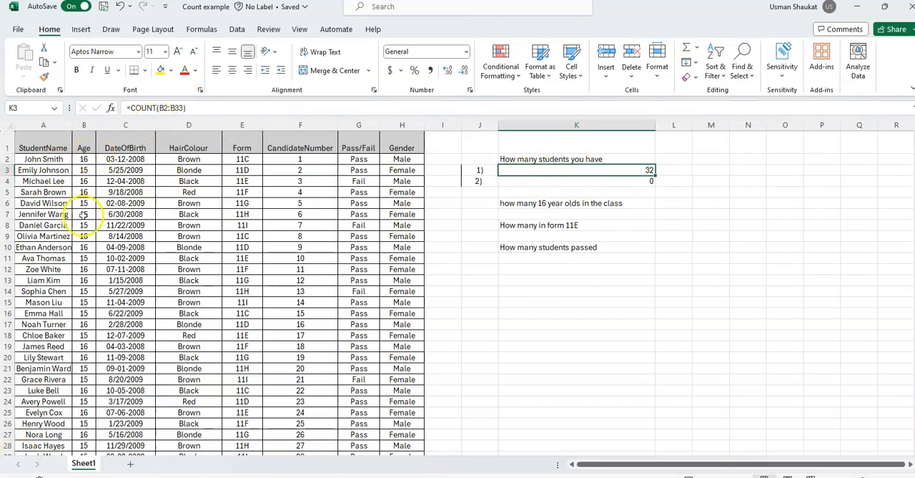
pyautogui.click(556, 180)
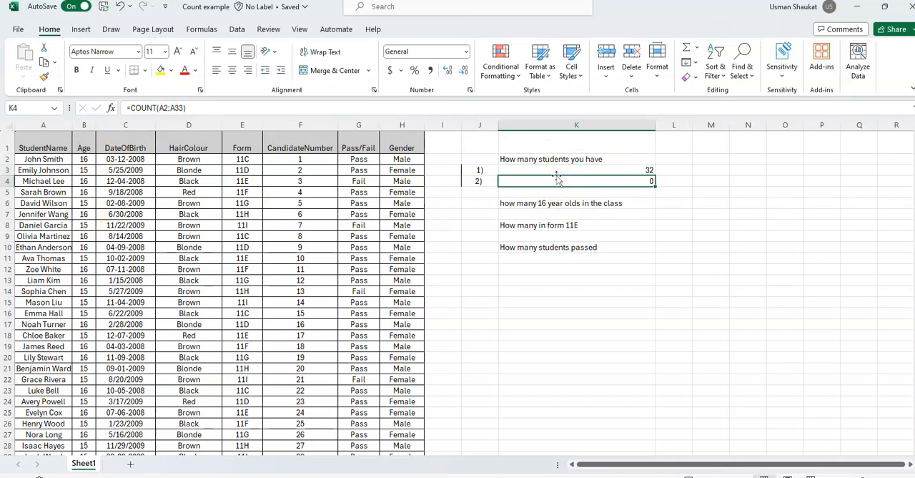
pyautogui.click(557, 171)
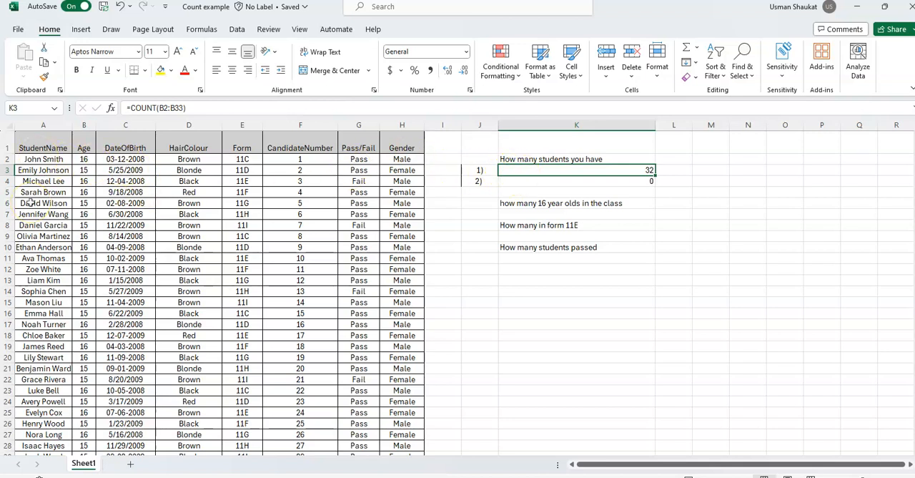
pyautogui.click(612, 180)
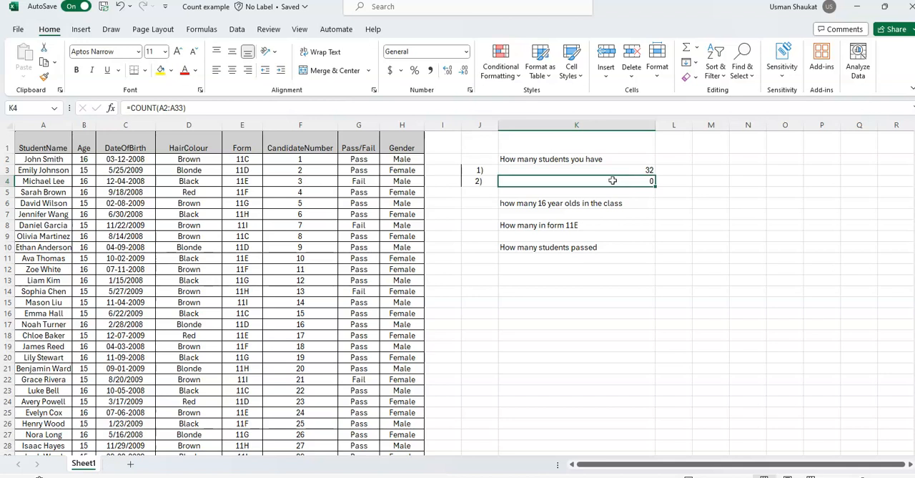
pyautogui.doubleClick(613, 180)
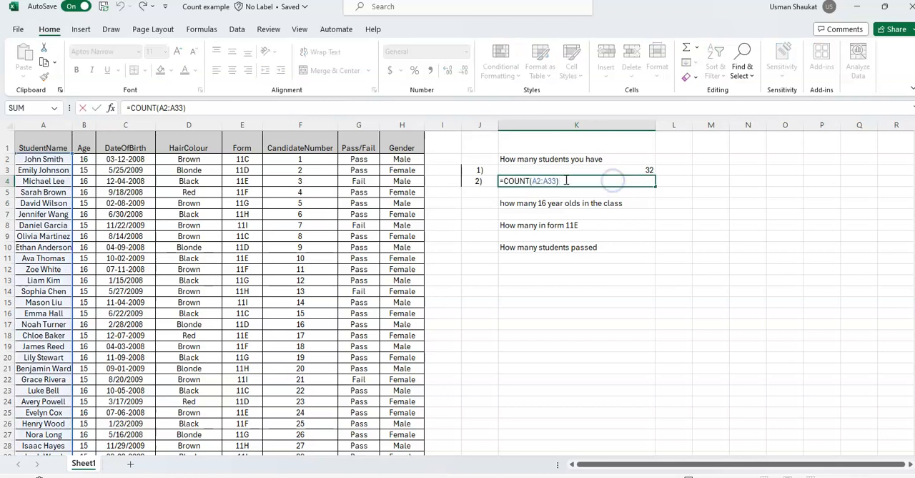
pyautogui.click(540, 180)
pyautogui.click(530, 179)
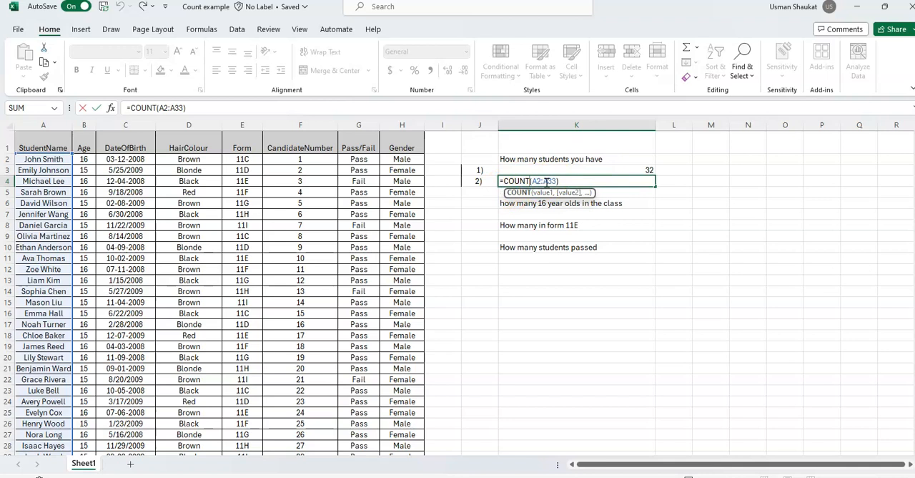
pyautogui.write('A')
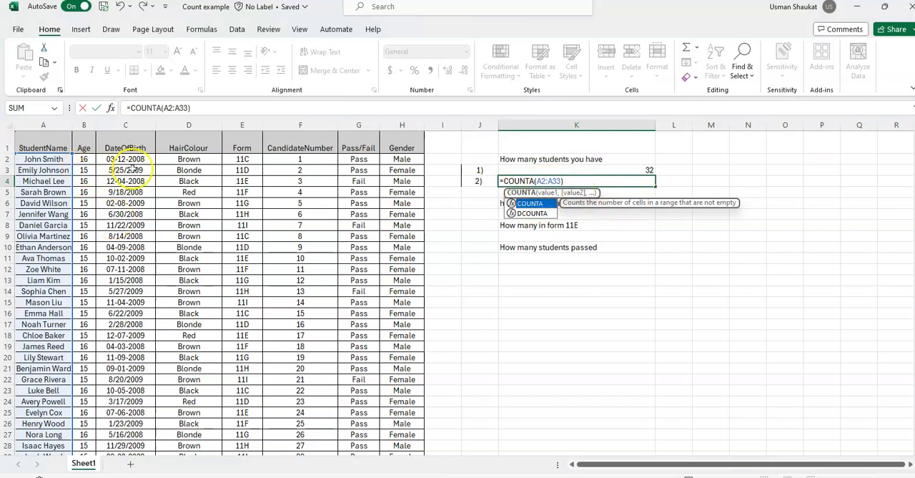
pyautogui.click(566, 182)
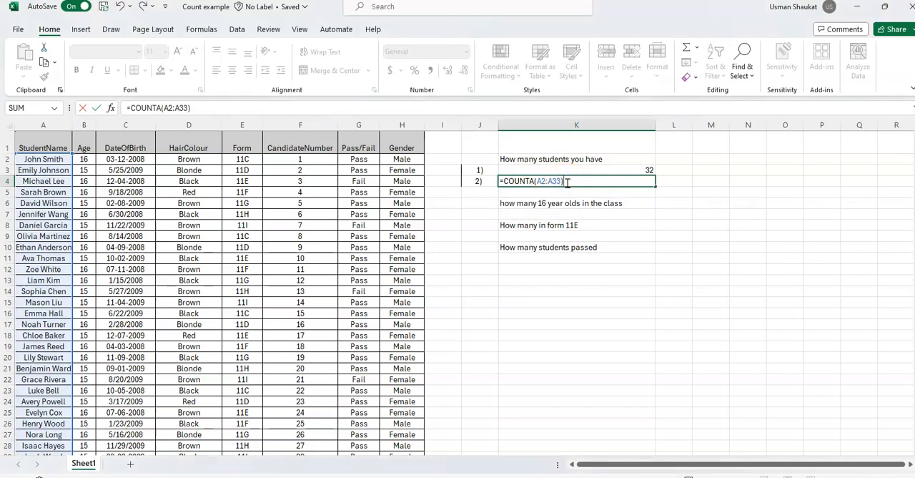
pyautogui.press('Return')
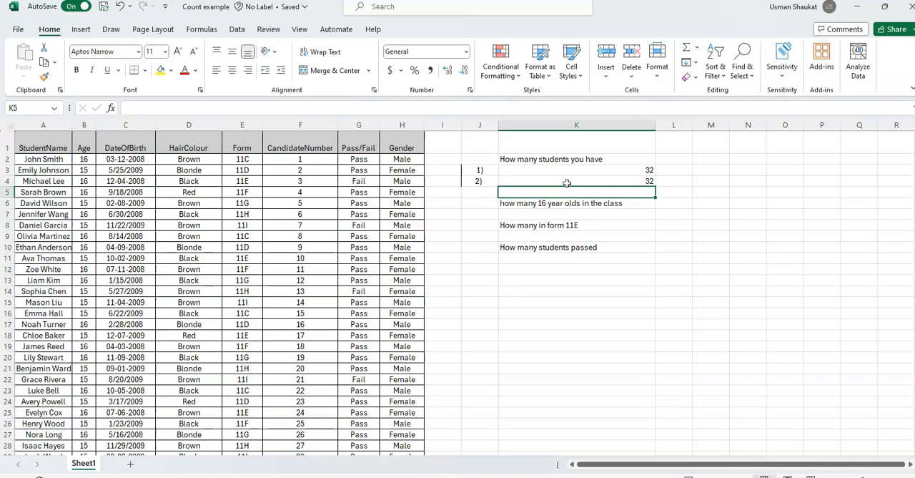
# - Review the questions in K6, K8 and K10, and enter =COUNTIF(B2:B33,16) in K7 to count the 16-year-olds from the Age column
pyautogui.click(536, 203)
pyautogui.click(536, 224)
pyautogui.click(538, 248)
pyautogui.click(554, 203)
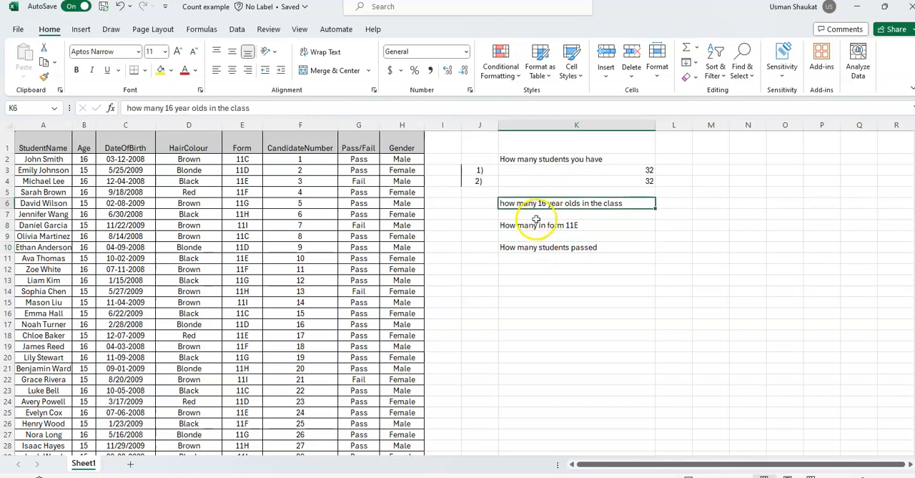
pyautogui.doubleClick(544, 215)
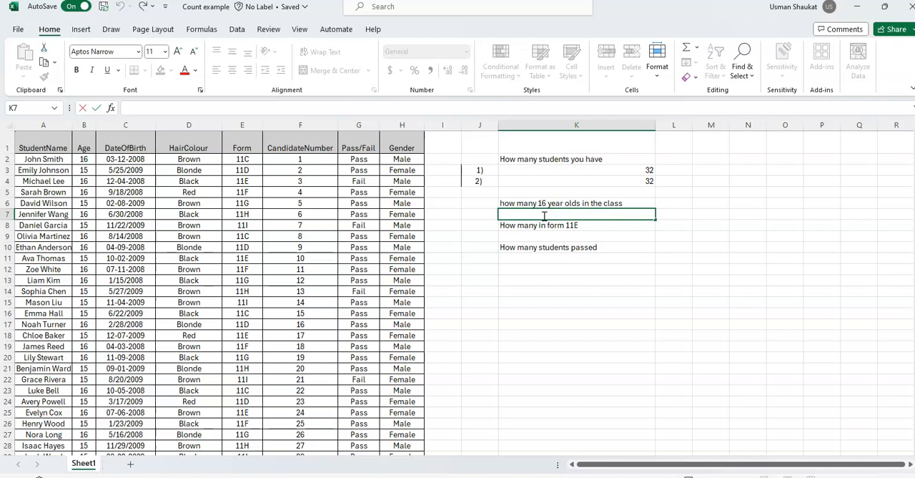
pyautogui.write('=')
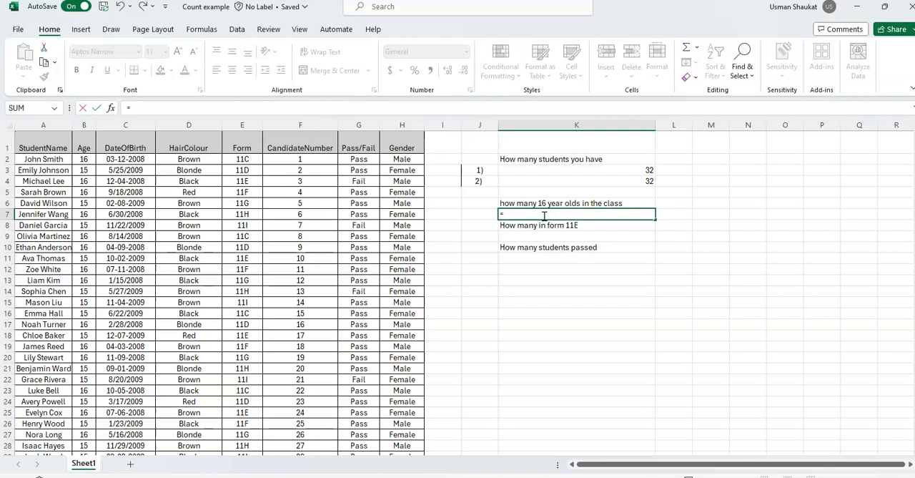
pyautogui.write('c')
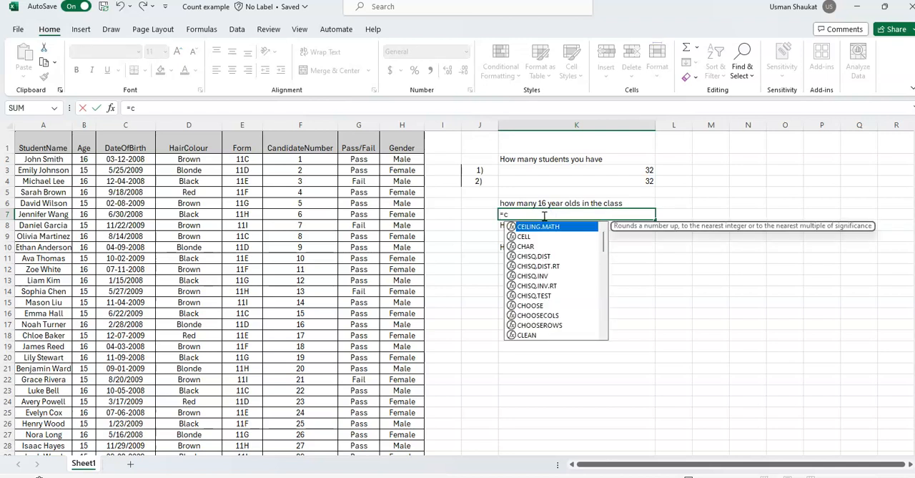
pyautogui.write('ount')
pyautogui.doubleClick(546, 256)
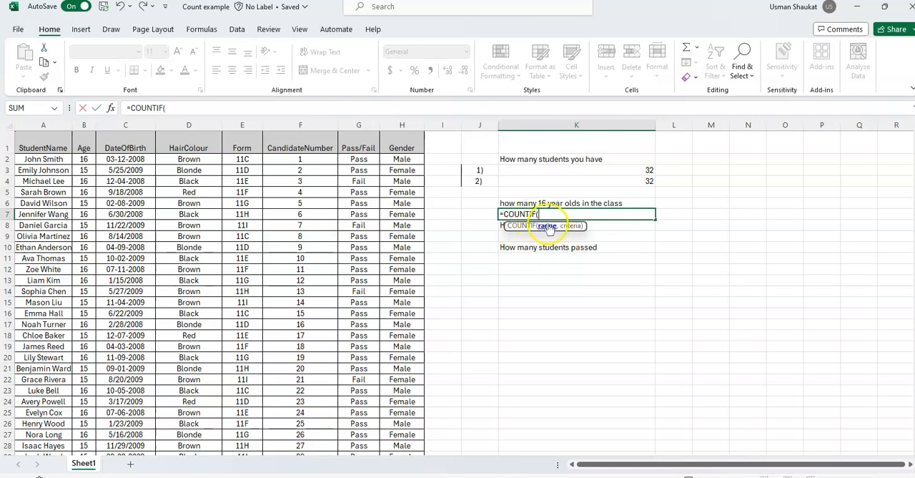
pyautogui.moveTo(83, 159); pyautogui.dragTo(84, 433)
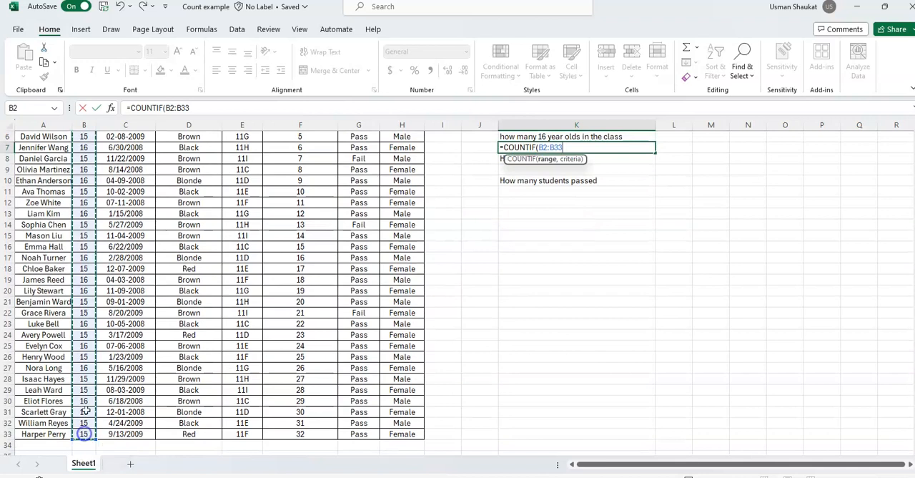
pyautogui.scroll(2, 111, 302)
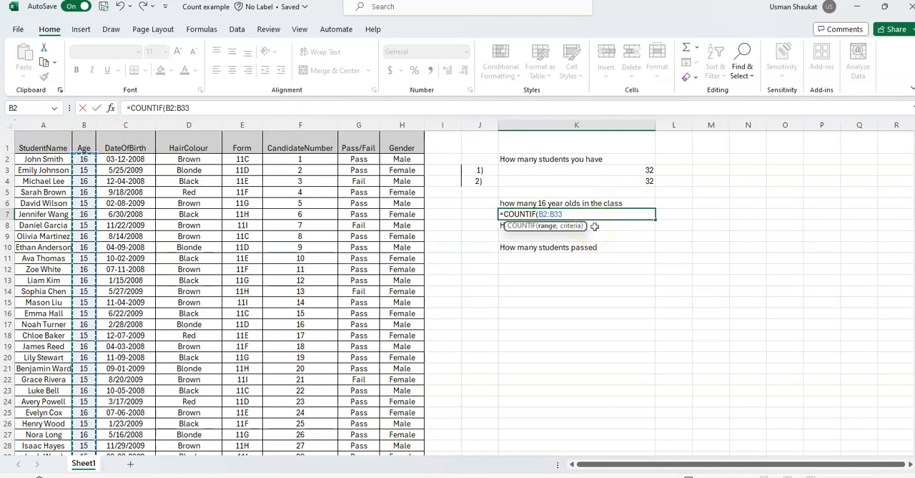
pyautogui.write(',16')
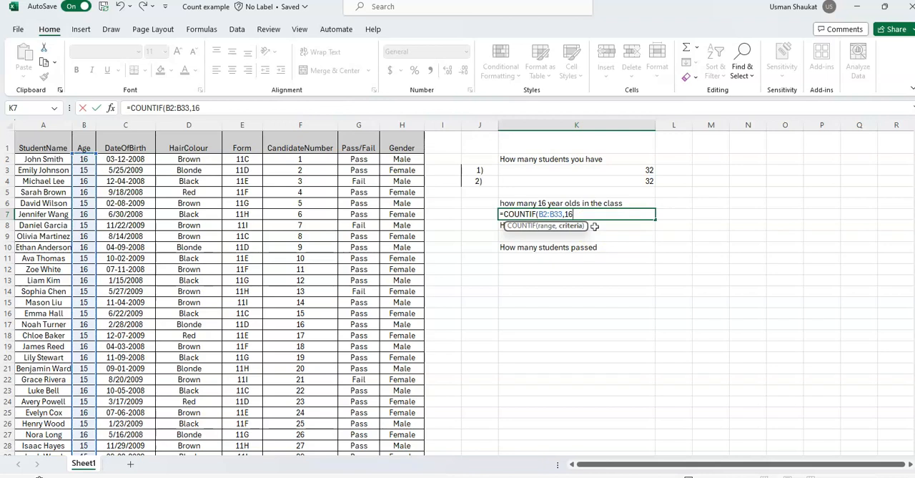
pyautogui.write(')')
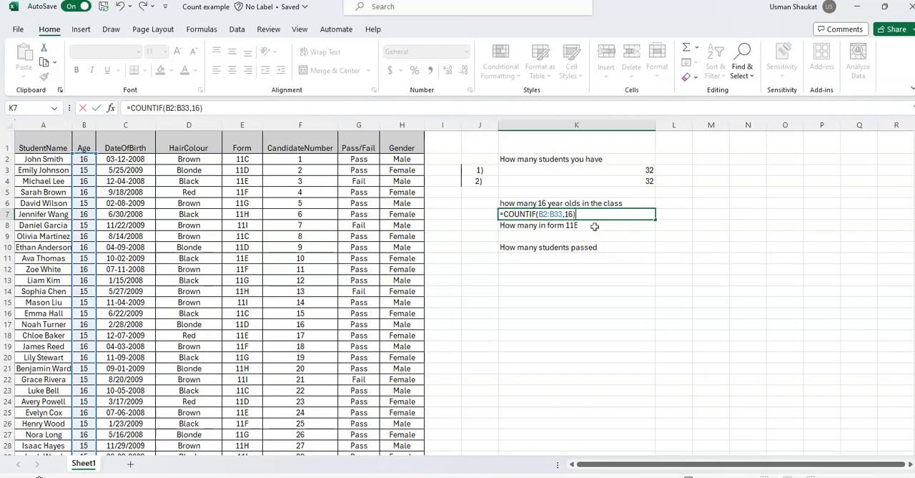
pyautogui.press('Return')
pyautogui.click(587, 216)
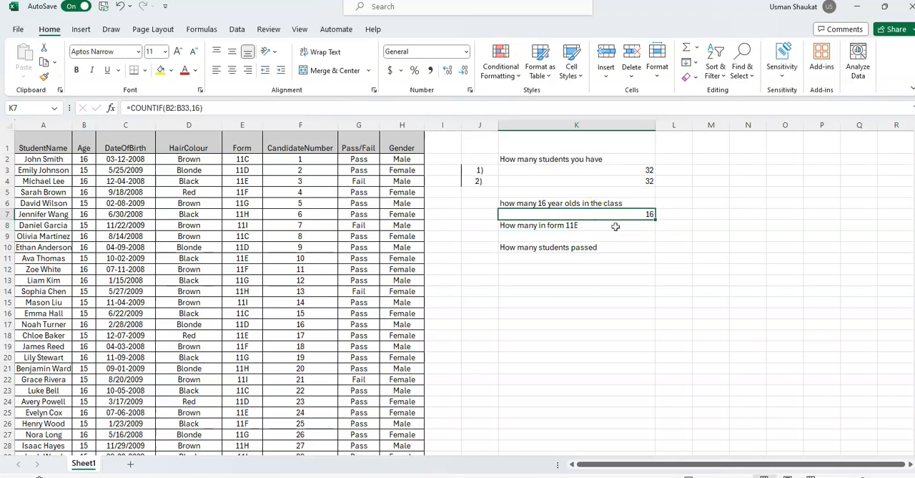
# - Start a COUNTIF formula in K9 with the Form column range E2:E33 for the form 11E question
pyautogui.doubleClick(590, 236)
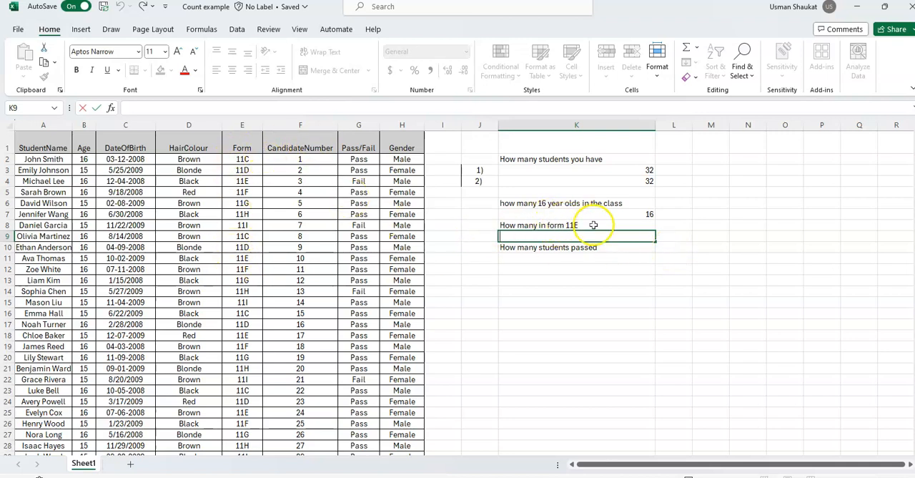
pyautogui.write('c')
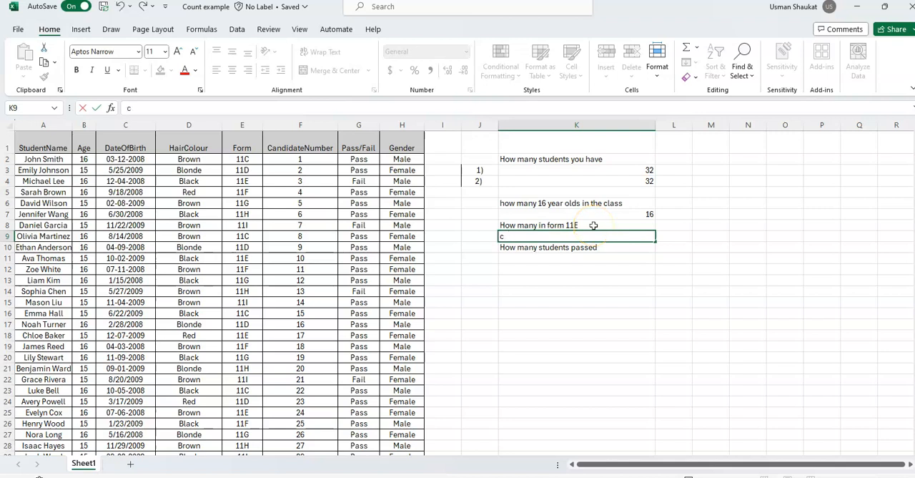
pyautogui.write('o=count')
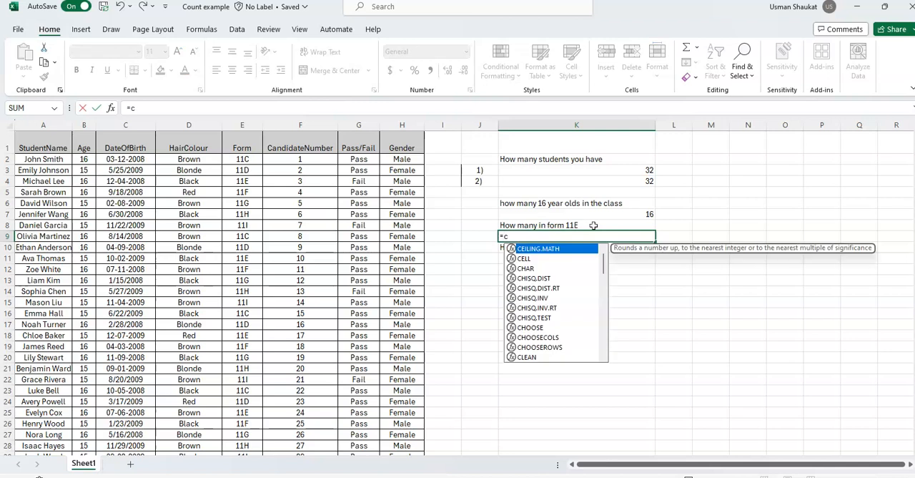
pyautogui.write('if')
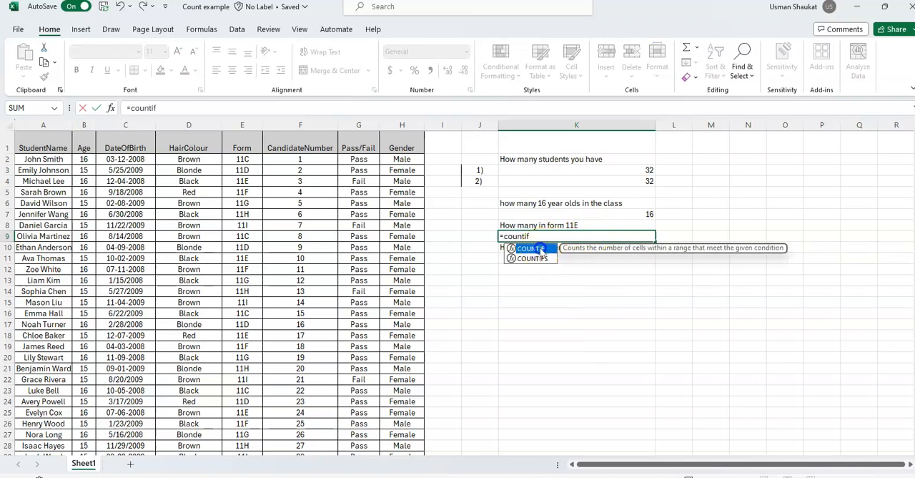
pyautogui.doubleClick(538, 250)
pyautogui.moveTo(241, 159); pyautogui.dragTo(254, 433)
pyautogui.scroll(2, 597, 180)
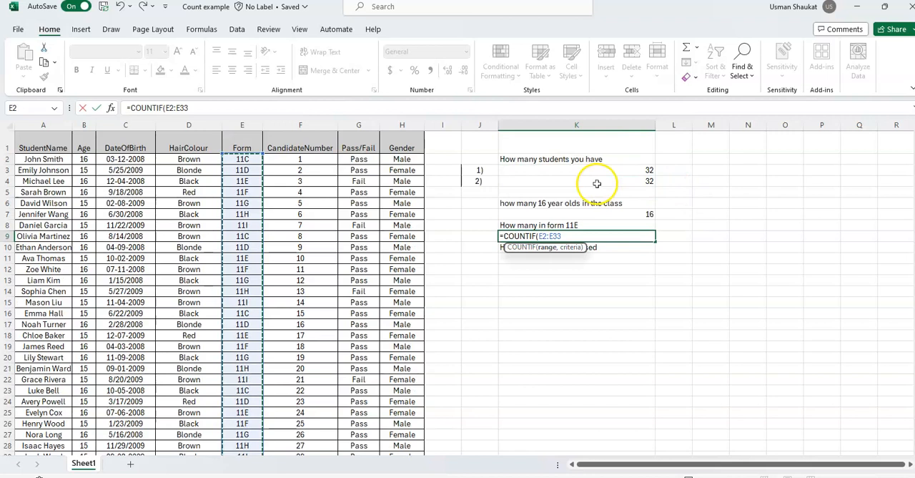
# - Try to complete the K9 formula with the unquoted criterion 11E, and reject the suggested correction
pyautogui.write(',11')
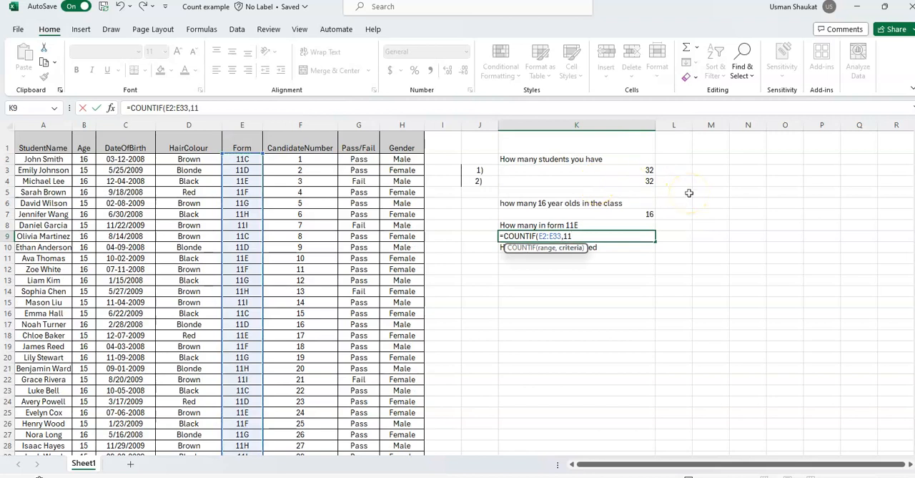
pyautogui.write('E')
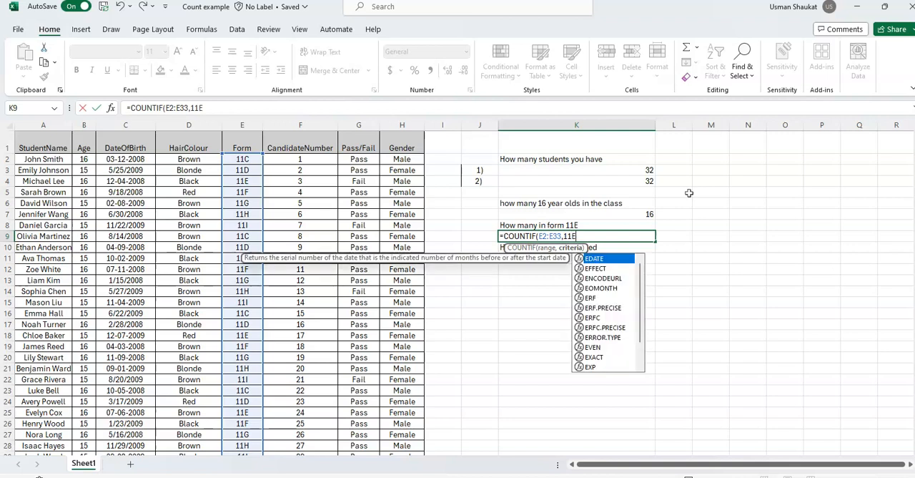
pyautogui.write(')')
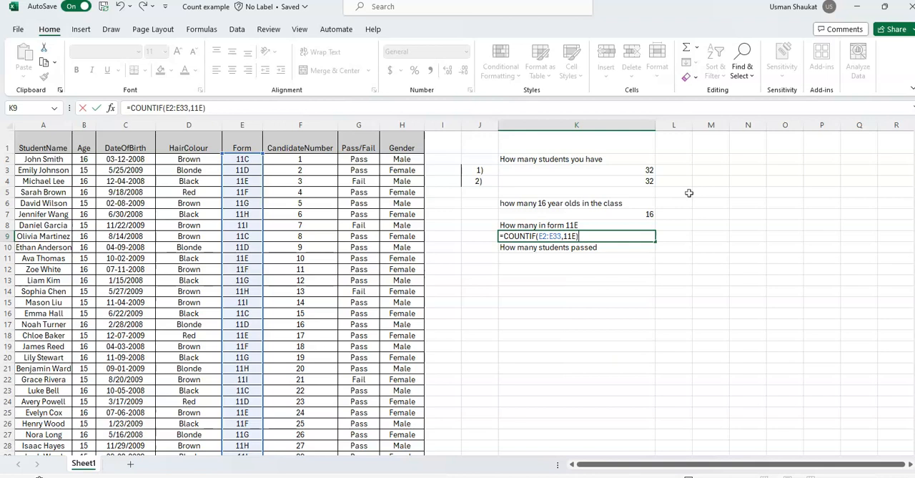
pyautogui.press('Return')
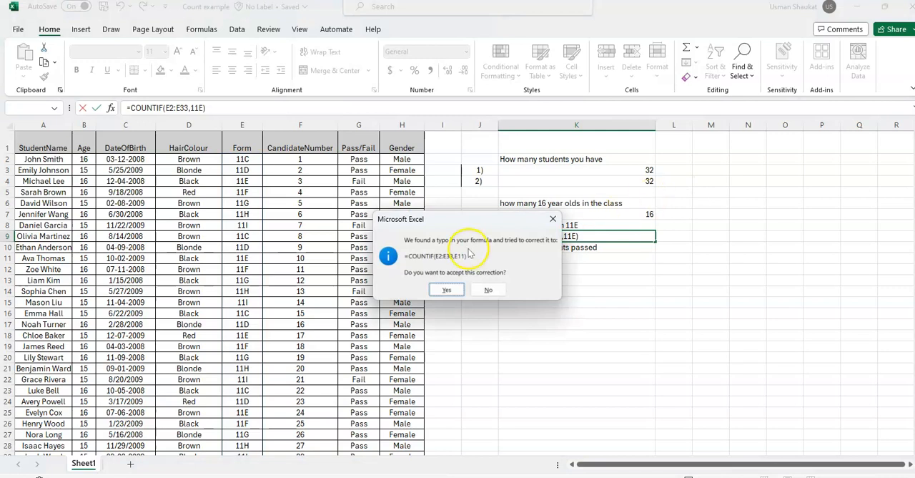
pyautogui.click(487, 291)
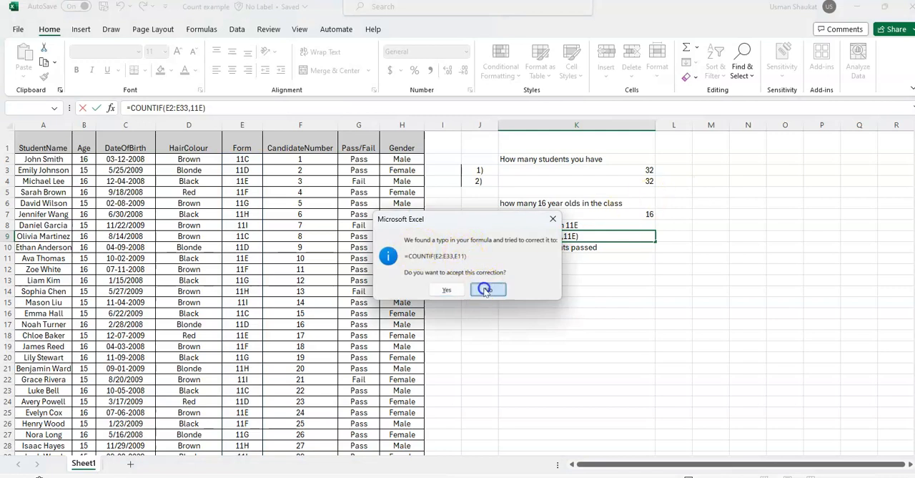
pyautogui.click(453, 320)
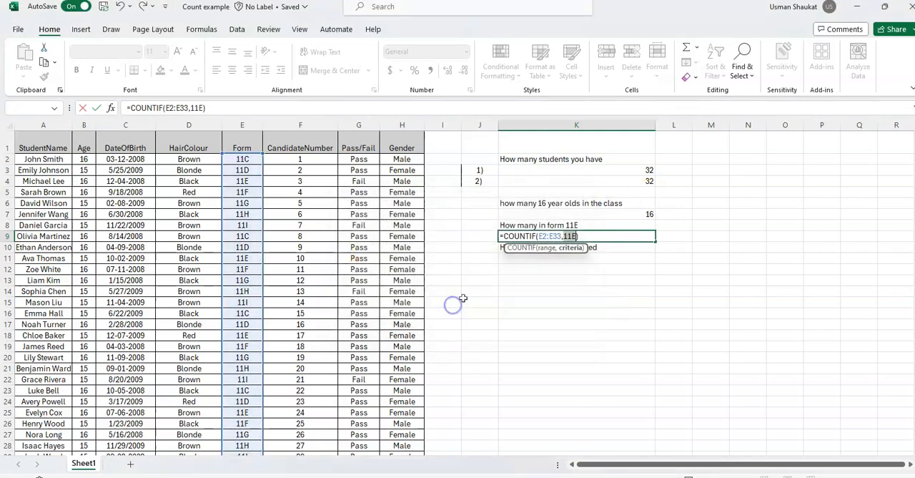
# - Put the criterion in quotes with an equals sign so the K9 formula becomes =COUNTIF(E2:E33,"=11E")
pyautogui.click(564, 235)
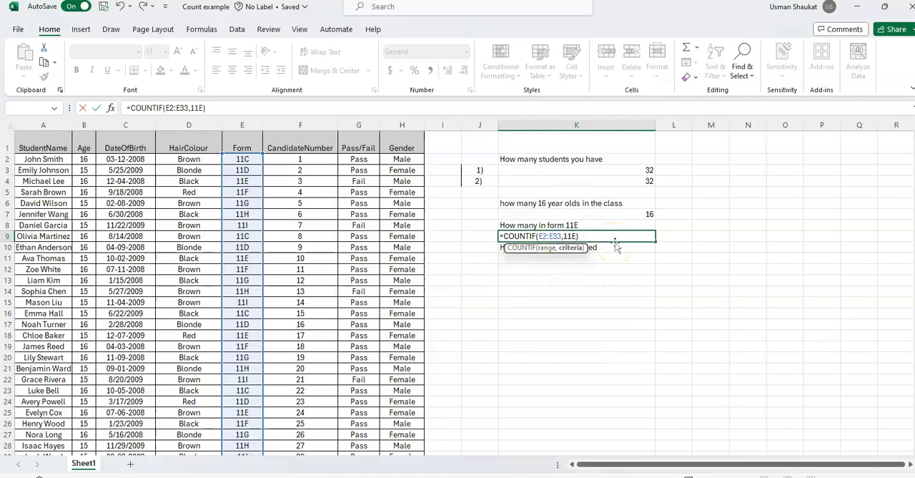
pyautogui.write('"=')
pyautogui.press('Right')
pyautogui.press('Right')
pyautogui.write('"')
pyautogui.press('Return')
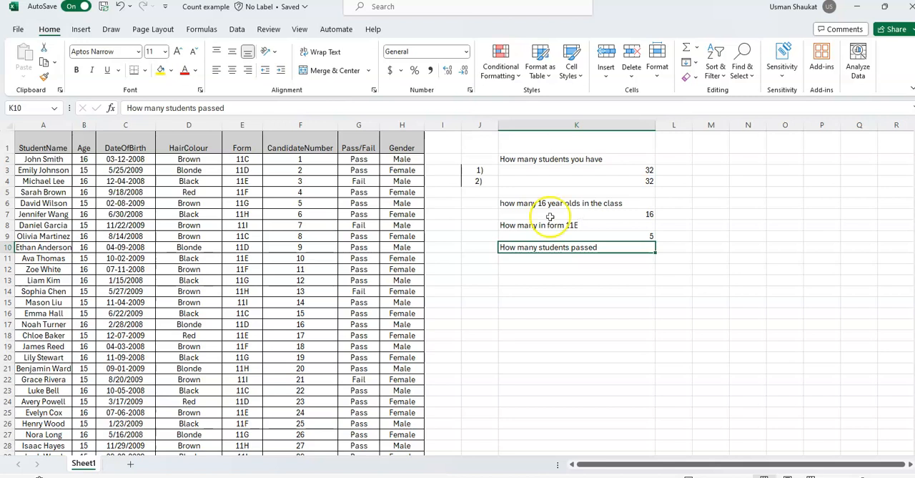
# - Highlight the 11E entries in E4, E11, E18 and E25 in yellow to check the count, and locate the last one in E32
pyautogui.click(242, 181)
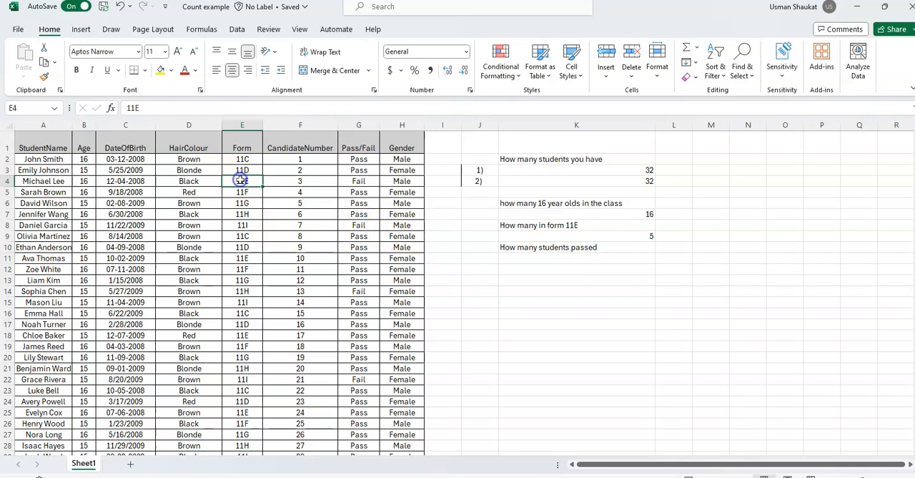
pyautogui.click(160, 70)
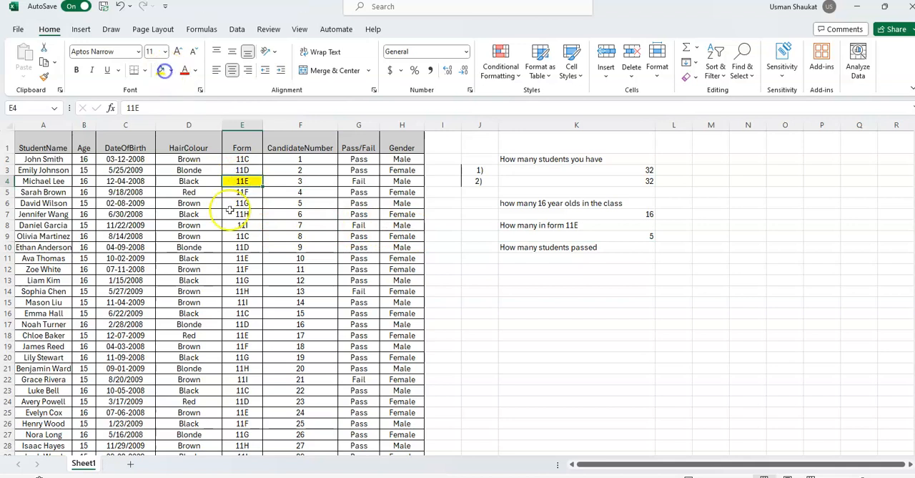
pyautogui.click(251, 260)
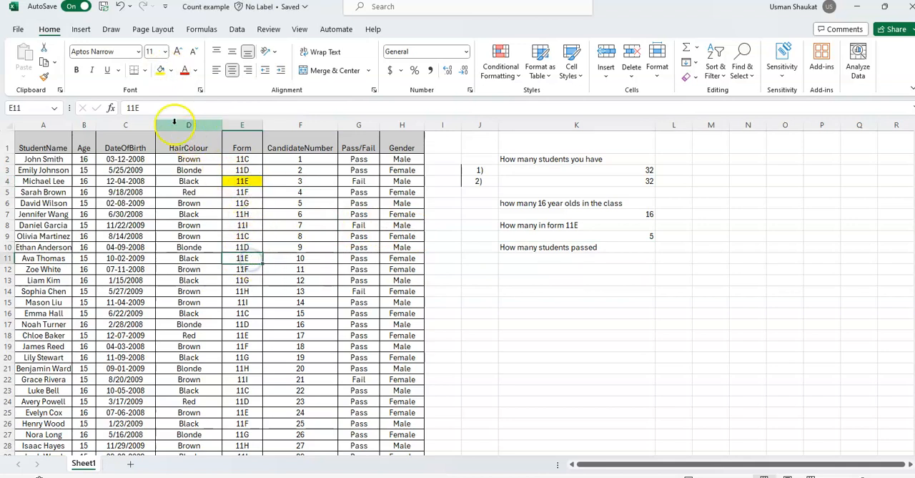
pyautogui.click(160, 69)
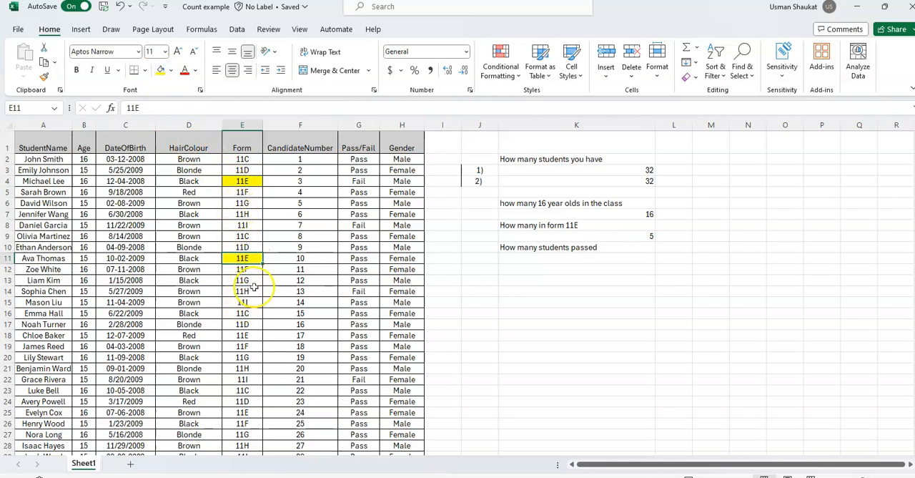
pyautogui.click(243, 335)
pyautogui.click(160, 69)
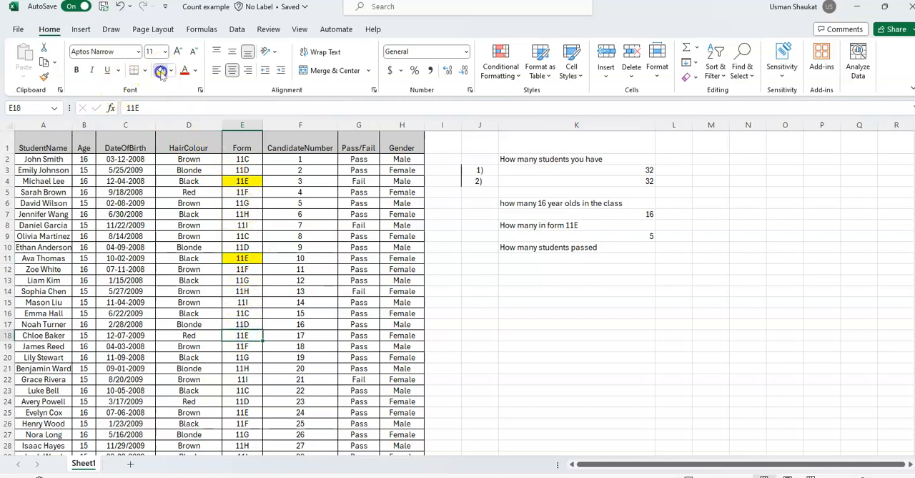
pyautogui.click(243, 413)
pyautogui.click(162, 71)
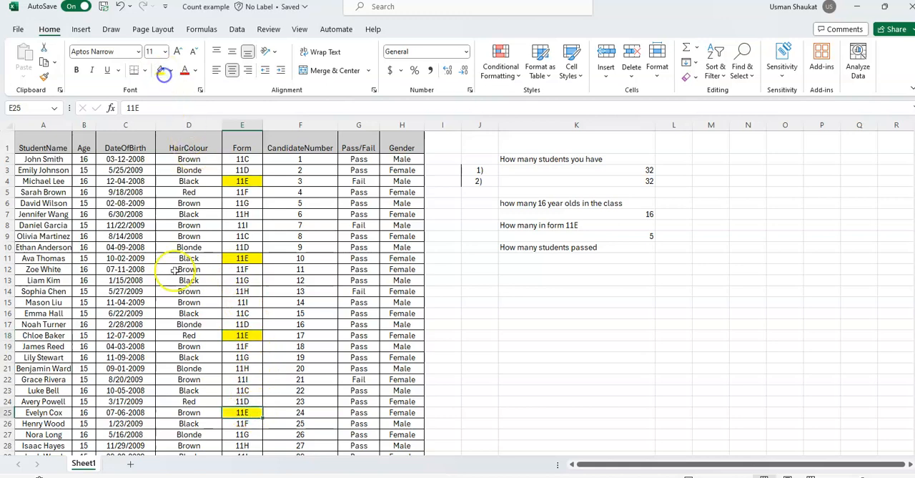
pyautogui.scroll(-2, 208, 344)
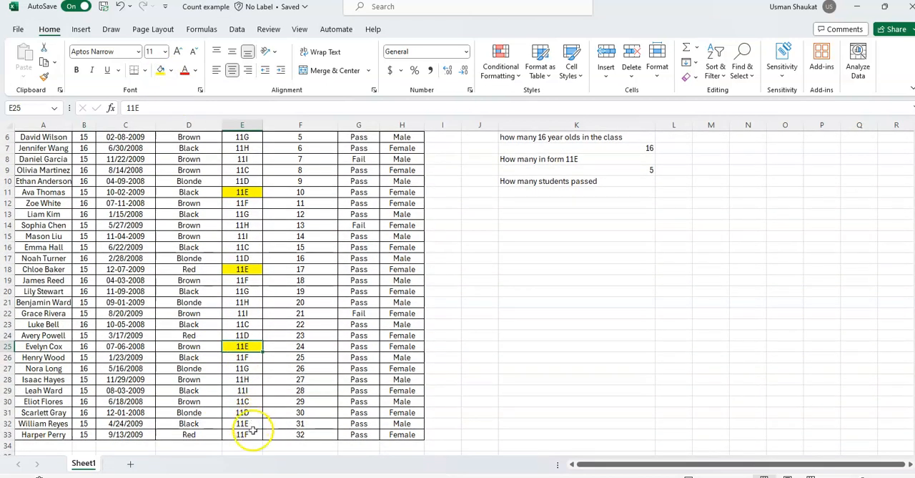
pyautogui.click(253, 424)
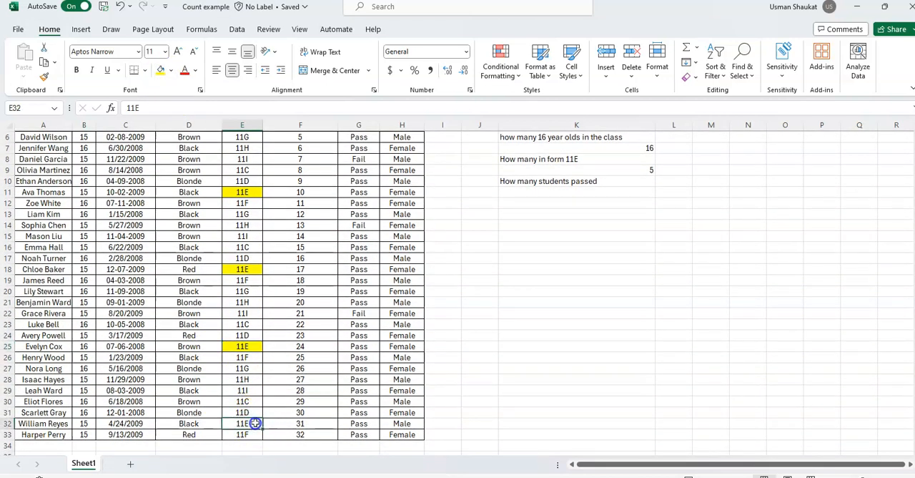
# - Undo all the yellow fills on the 11E cells in the Form column
pyautogui.click(123, 8)
pyautogui.click(123, 8)
pyautogui.click(123, 8)
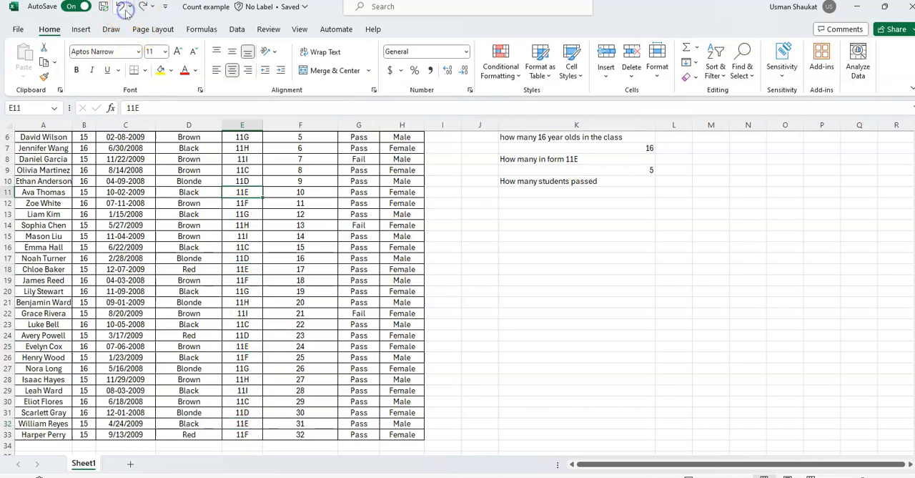
pyautogui.scroll(2, 205, 240)
pyautogui.click(121, 8)
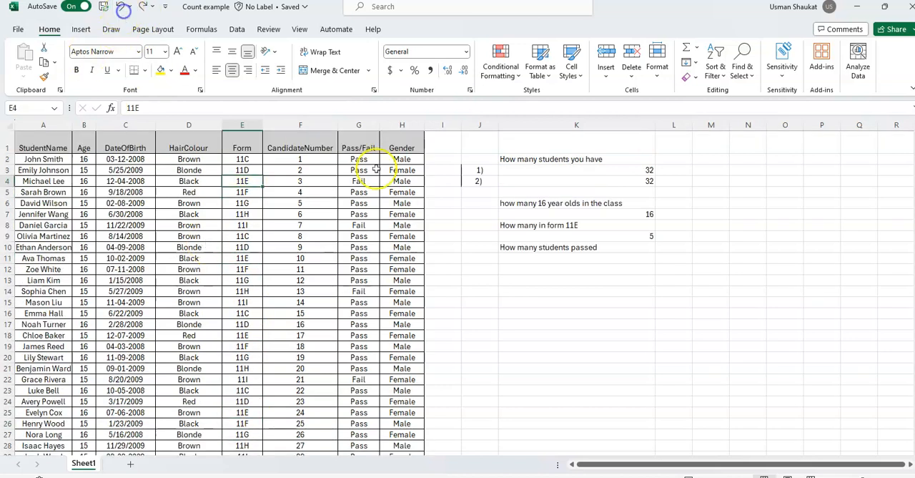
# - Start a COUNTIF formula in K11, below the students-passed question, with the Pass/Fail cells G2:G33 as the range
pyautogui.doubleClick(510, 259)
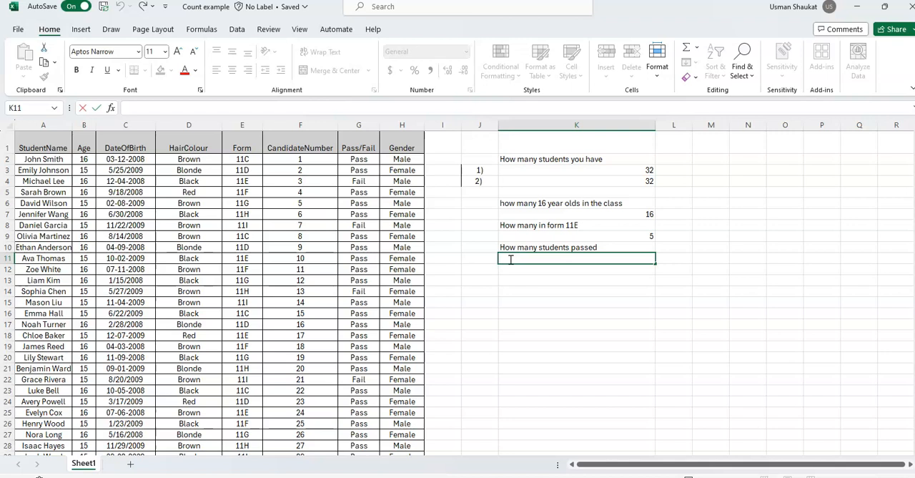
pyautogui.write('=count')
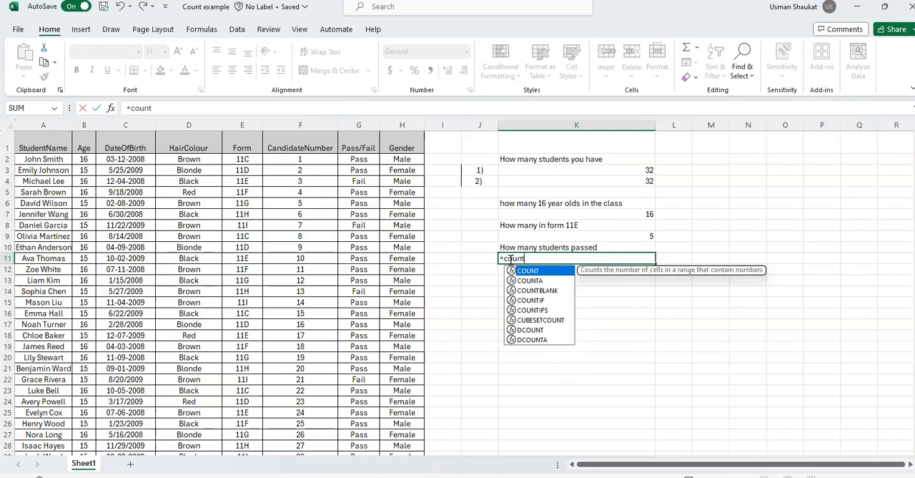
pyautogui.write('if')
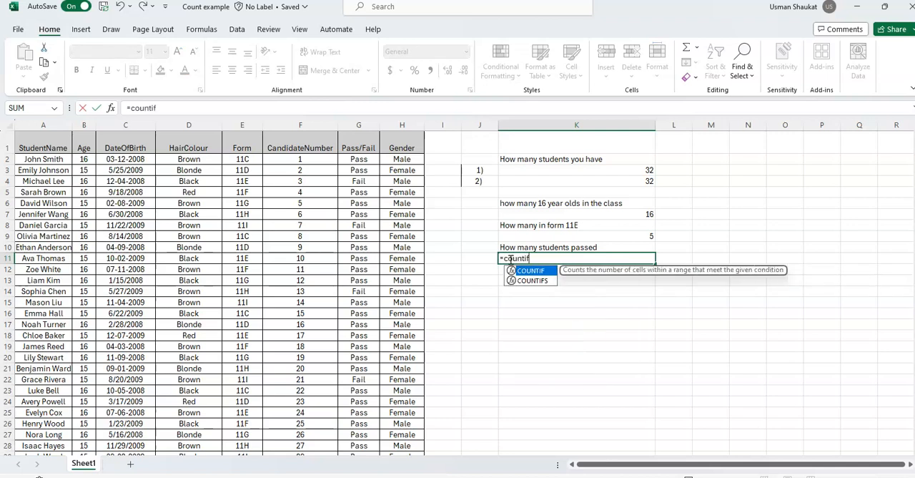
pyautogui.doubleClick(547, 271)
pyautogui.moveTo(358, 159); pyautogui.dragTo(359, 433)
pyautogui.write(',')
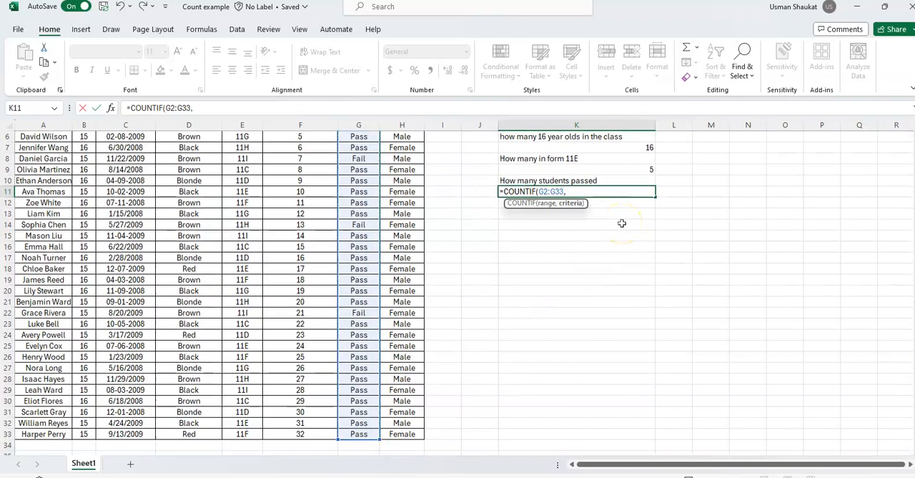
pyautogui.write('"=Pass')
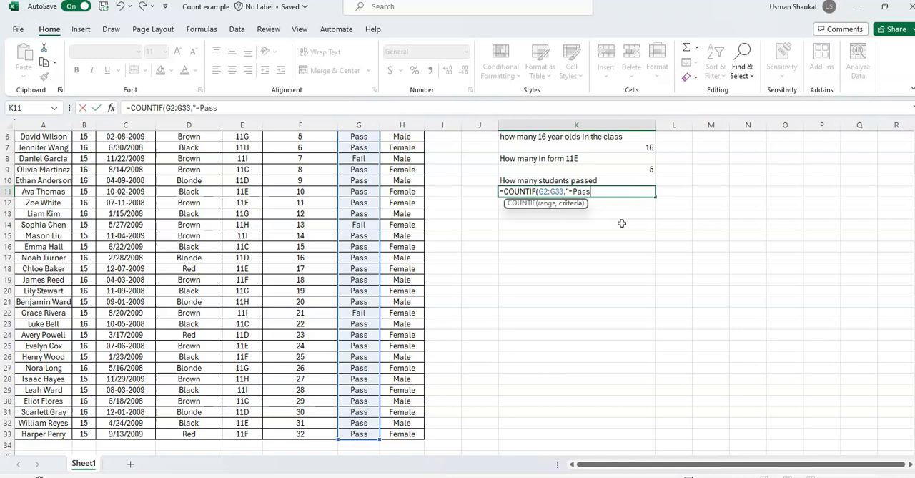
pyautogui.write('")')
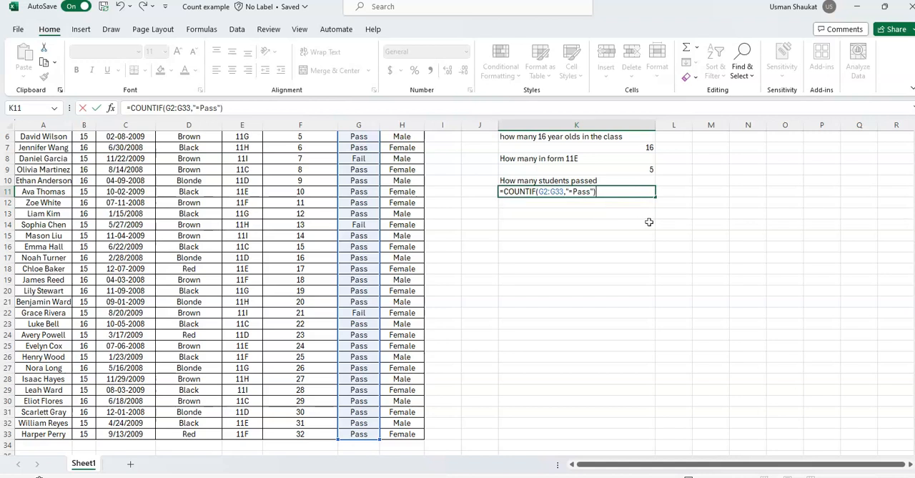
# - Complete the K11 formula with the quoted criterion "=Pass" so it reads =COUNTIF(G2:G33,"=Pass")
pyautogui.press('Return')
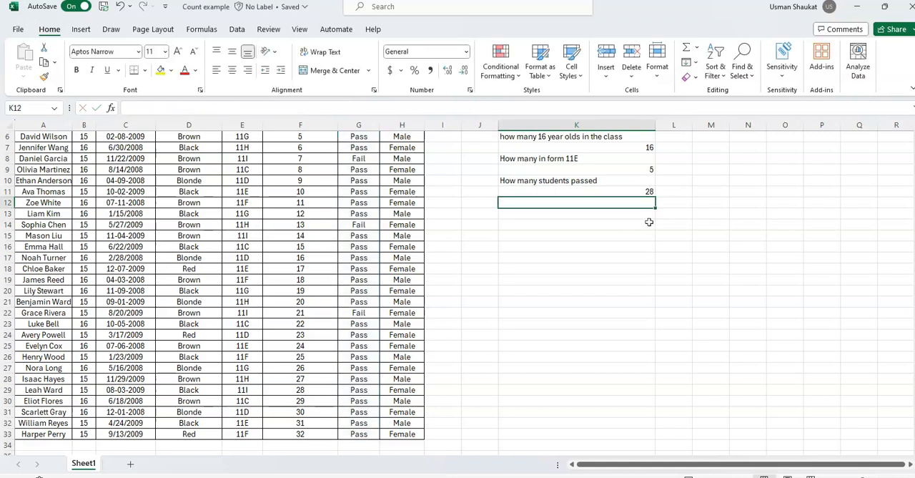
# - Review the formulas behind the student totals in K3 and K4 and the 16-year-olds count in K7
pyautogui.scroll(2, 648, 222)
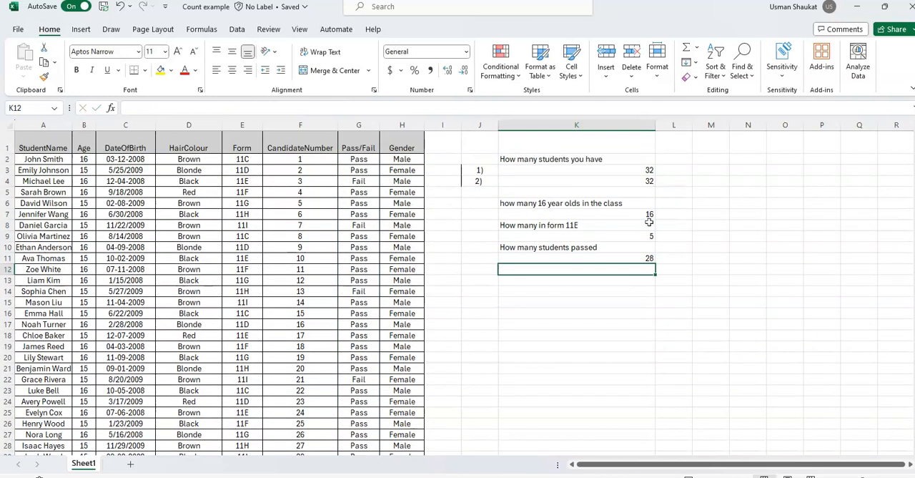
pyautogui.click(615, 170)
pyautogui.click(613, 181)
pyautogui.click(598, 215)
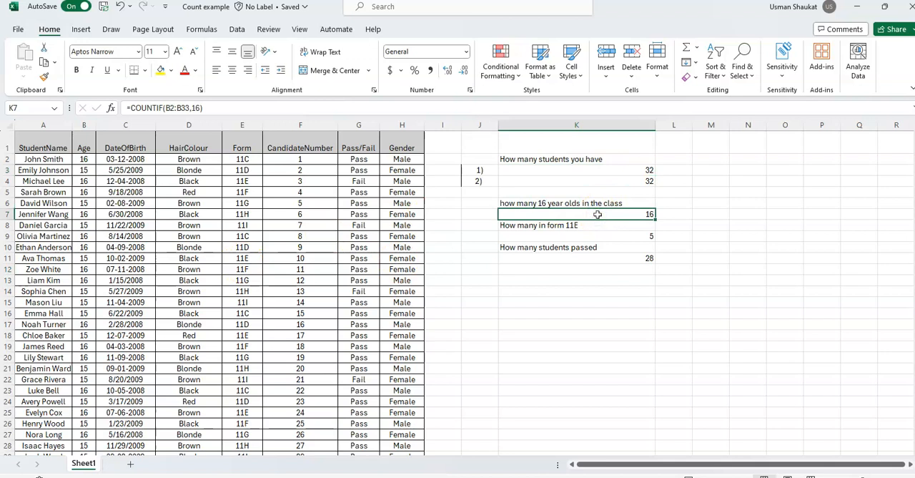